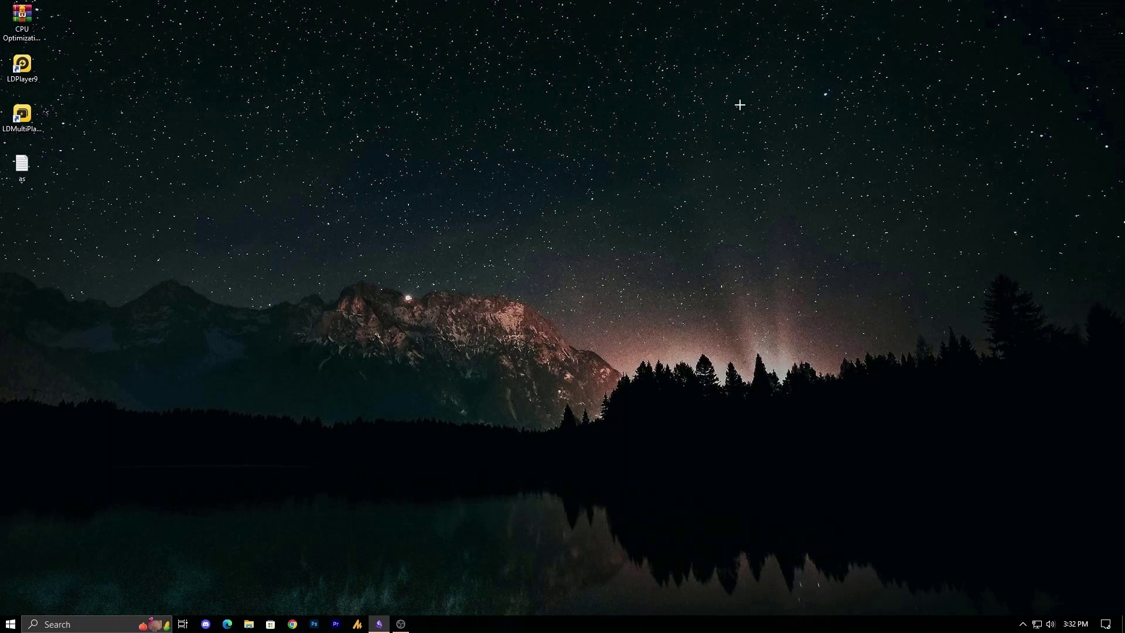
Step: Bring up the desktop context menu from an empty spot on the Windows desktop
right_click(603, 167)
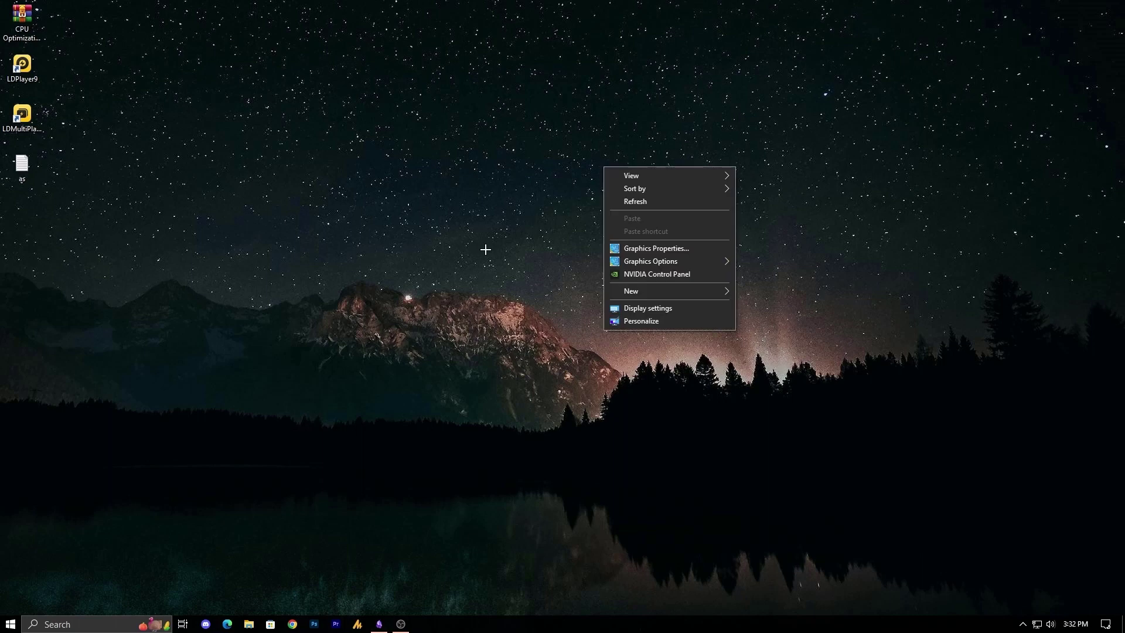
Step: Launch NVIDIA Control Panel, centre its window, and show the 'Adjust desktop size and position' page
left_click(576, 250)
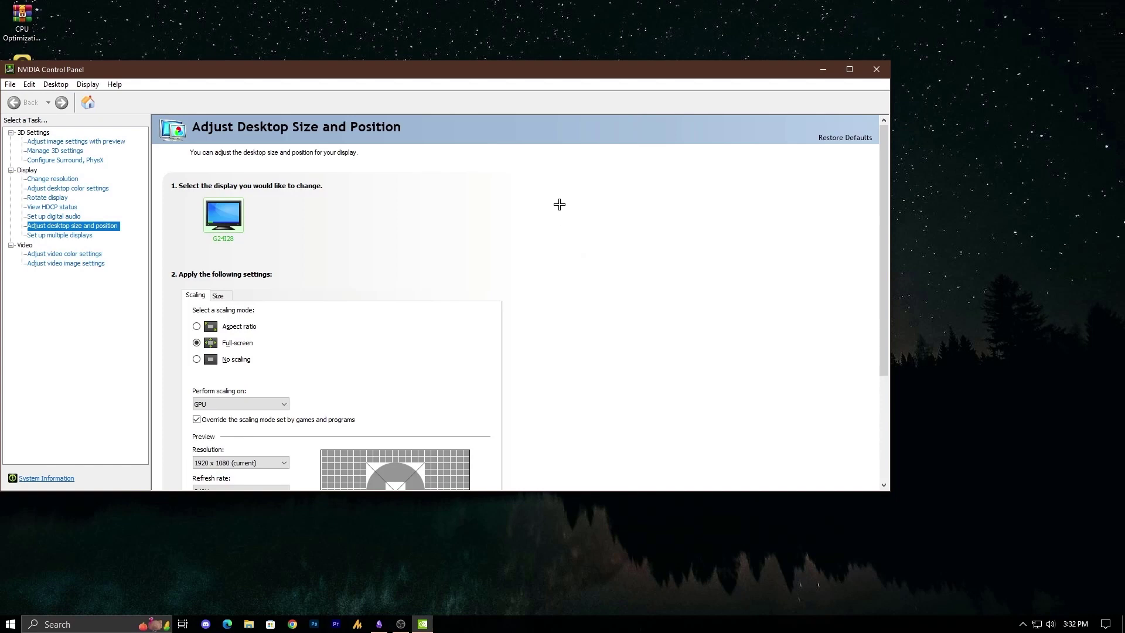
left_click_drag(499, 70, 674, 38)
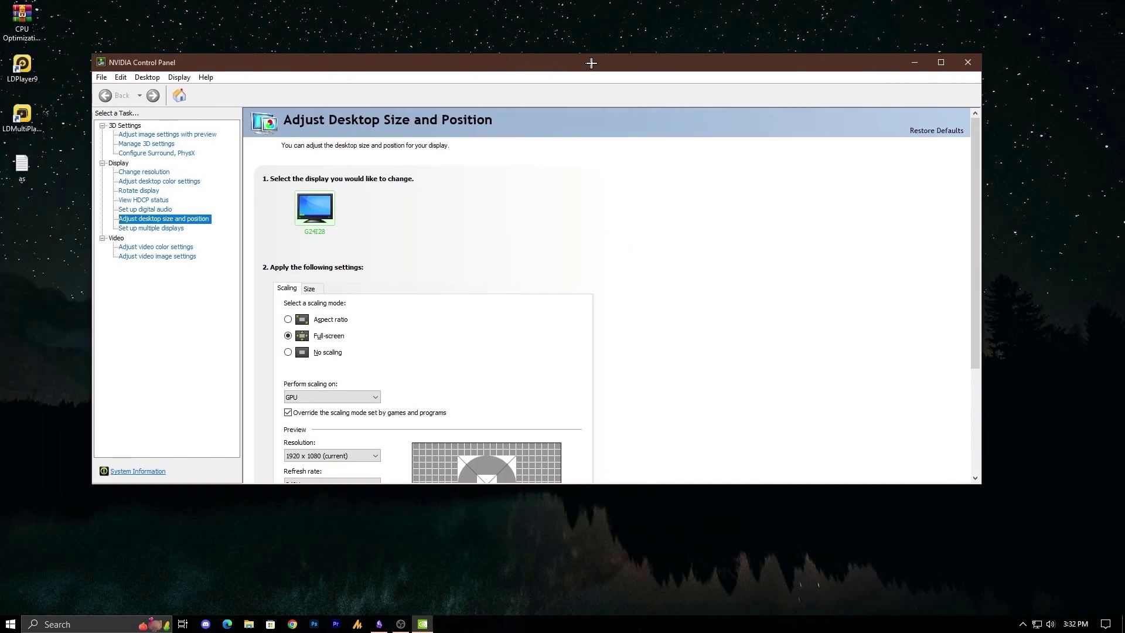
left_click(243, 157)
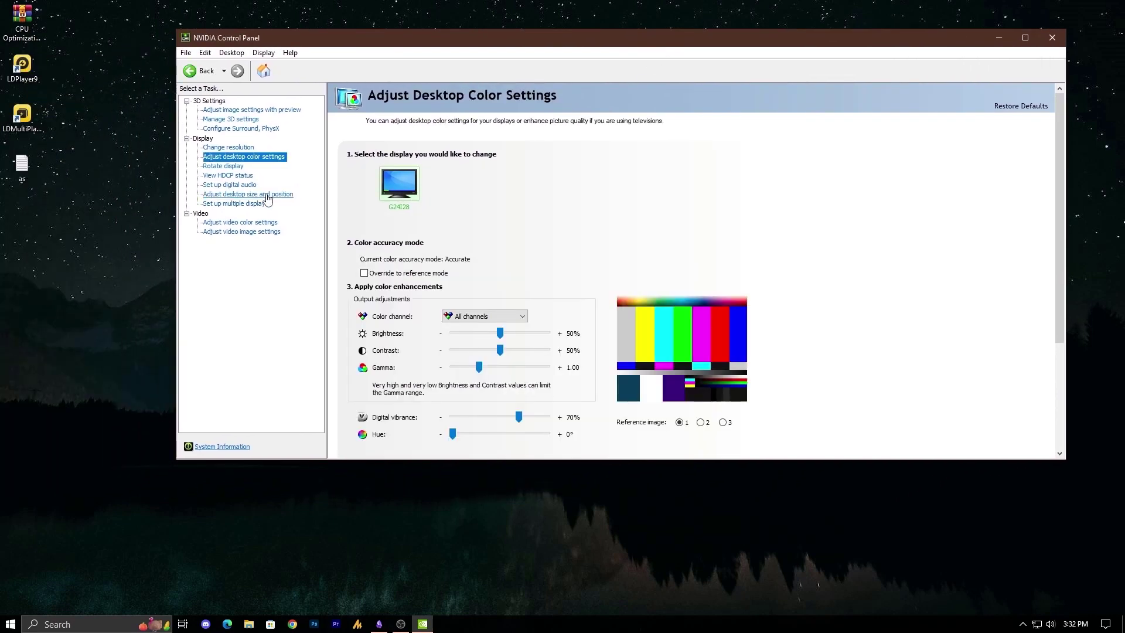
left_click(284, 195)
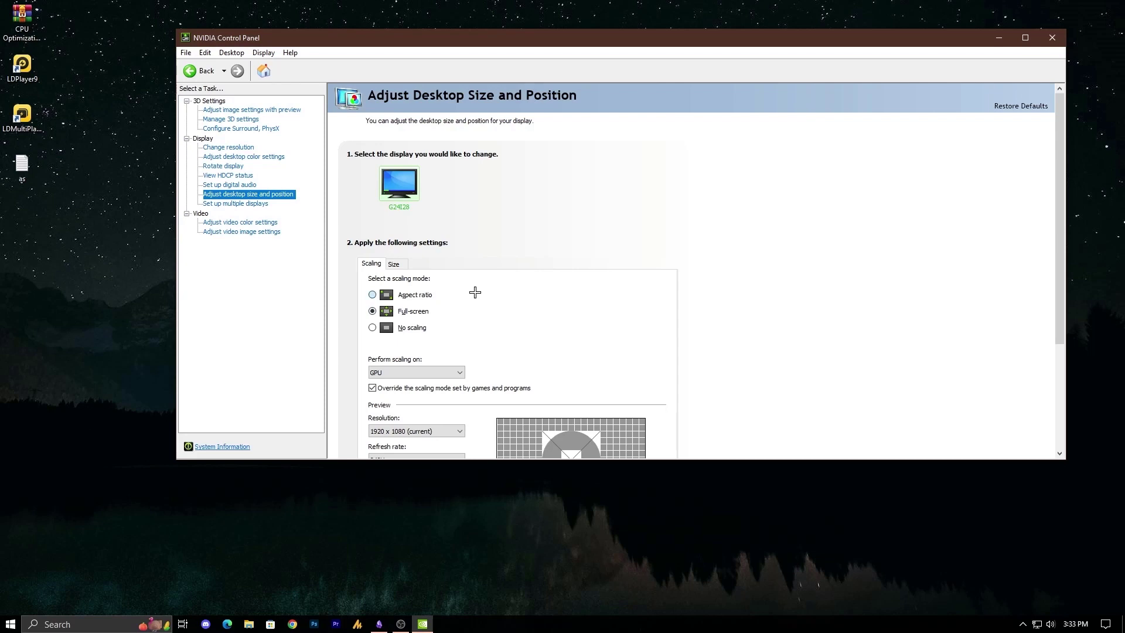
scroll(475, 291, "down", 1)
Step: Choose the 'No scaling' scaling mode instead of full-screen
left_click(373, 295)
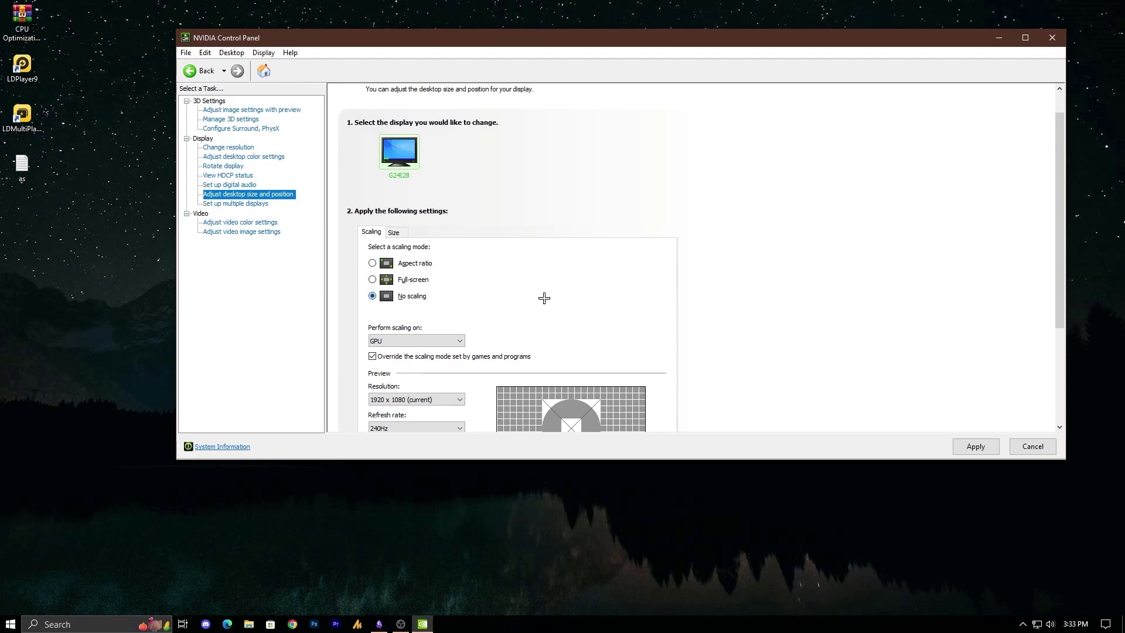
scroll(543, 298, "down", 2)
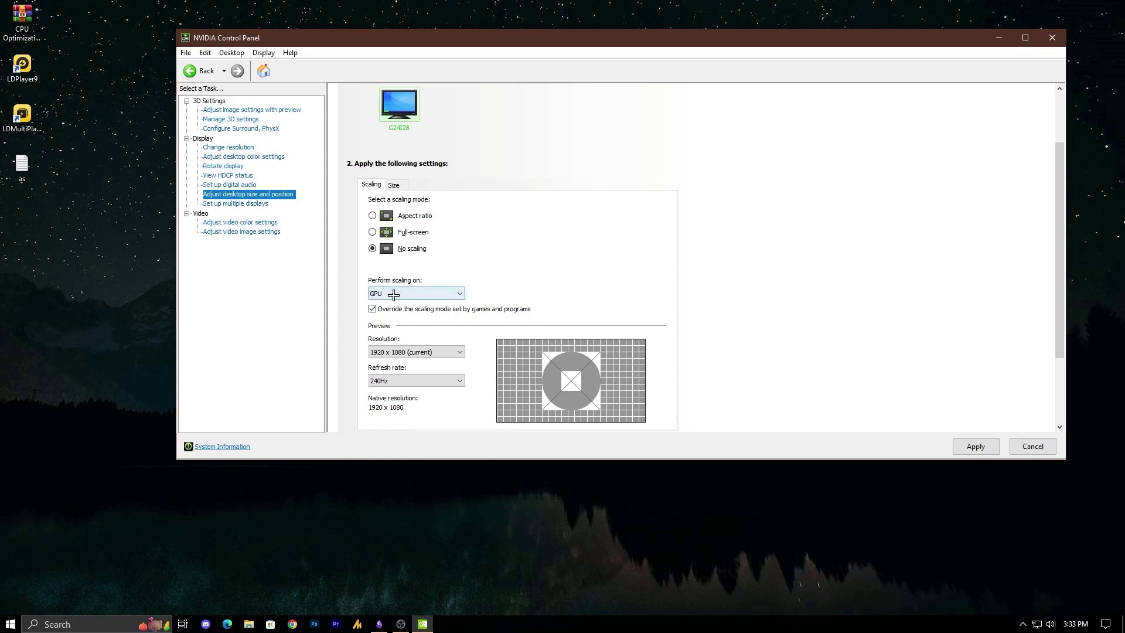
Step: Keep scaling performed on the GPU, apply the settings, and confirm keeping the changes
left_click(392, 292)
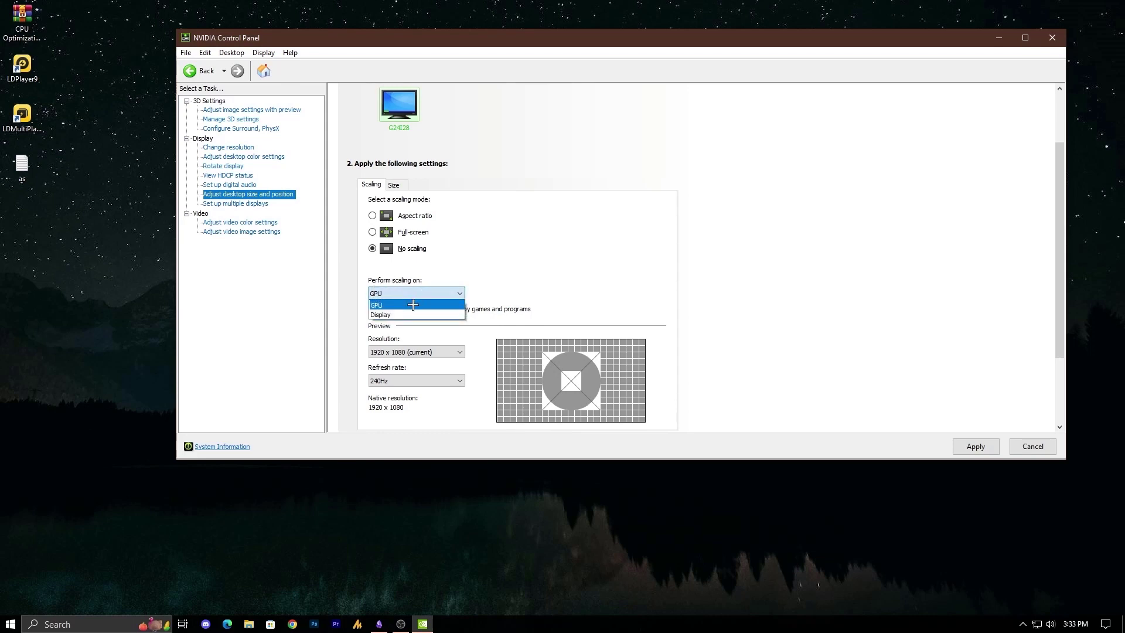
left_click(393, 305)
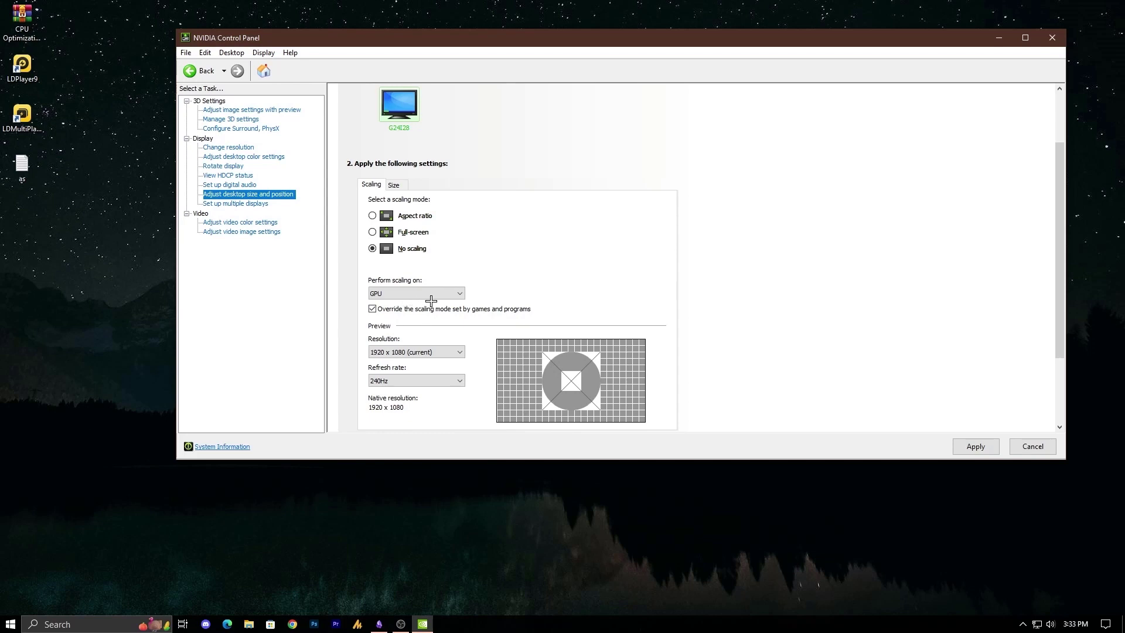
scroll(431, 300, "down", 3)
left_click(975, 446)
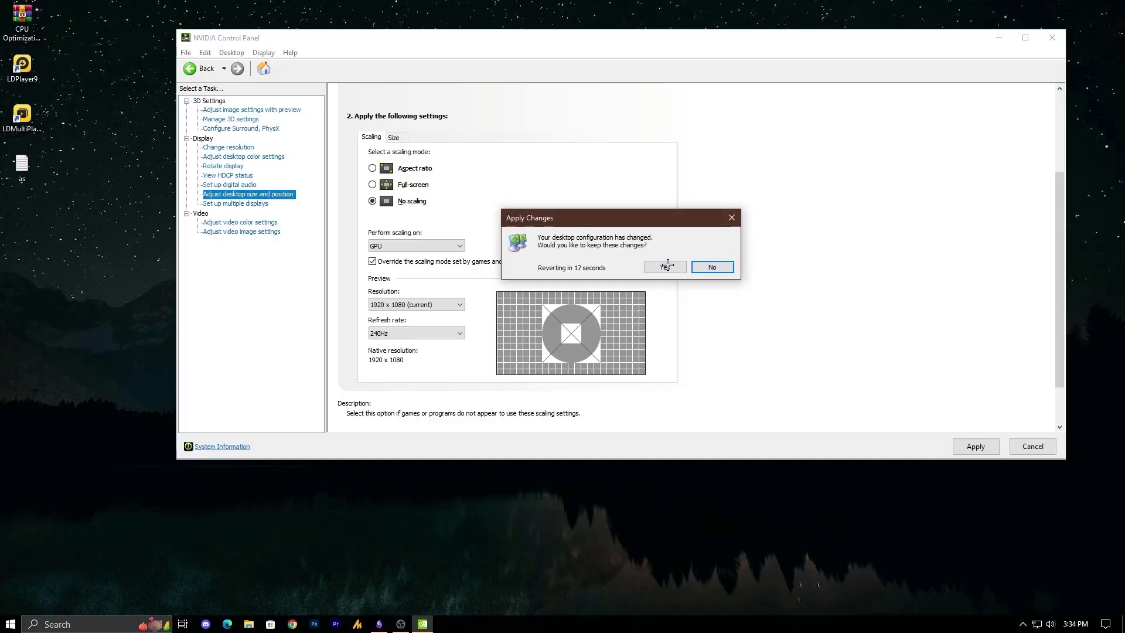
left_click(667, 266)
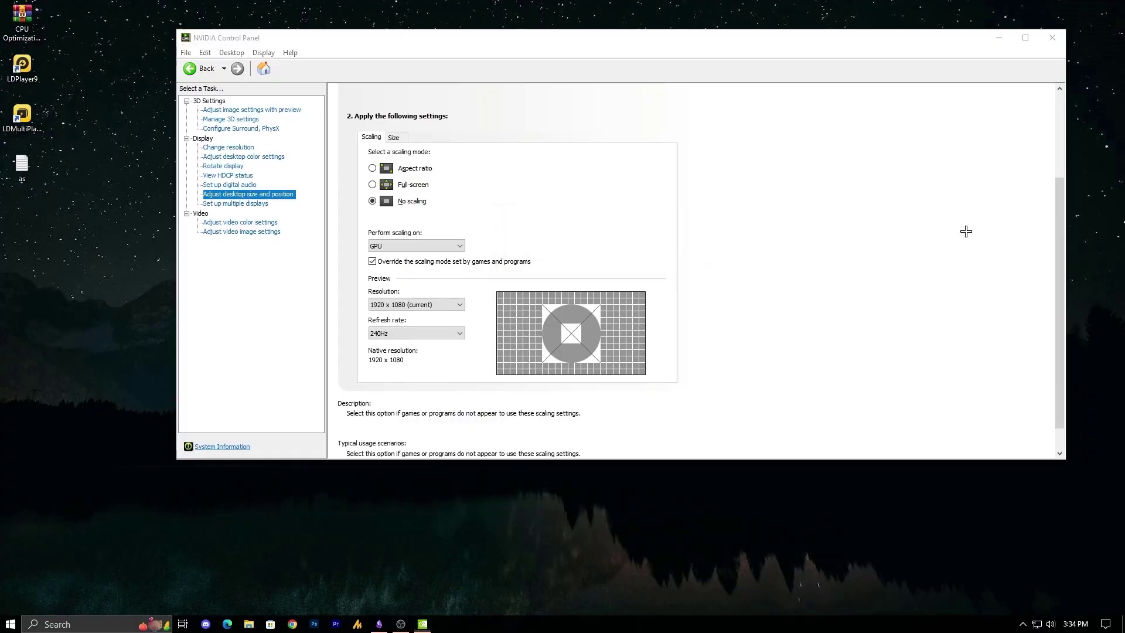
key("super")
key("super")
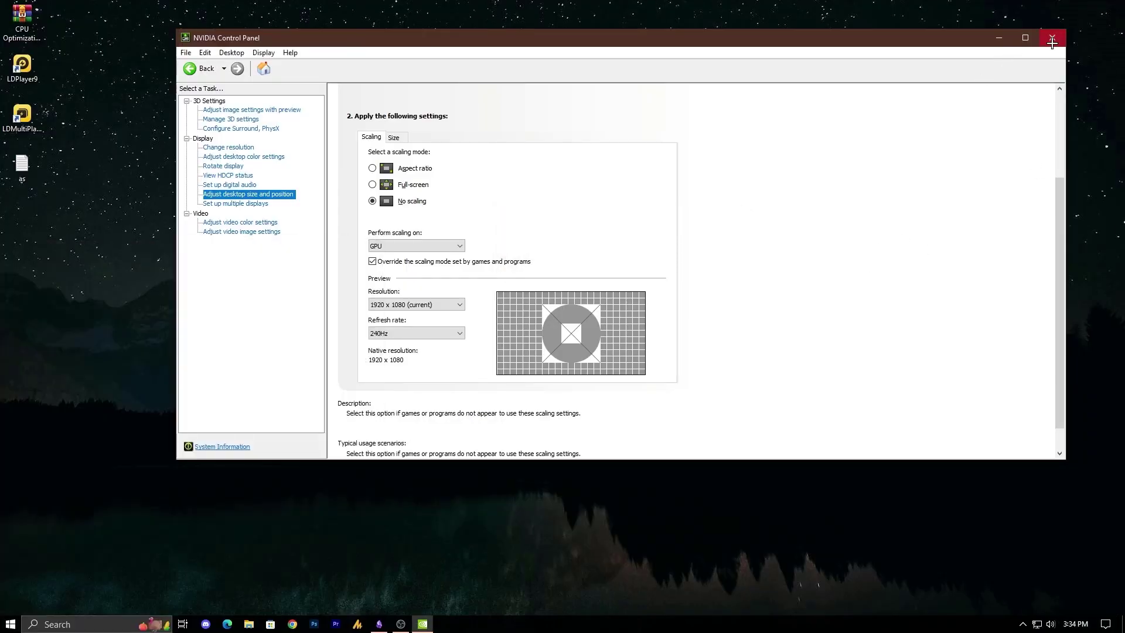
Step: Close the NVIDIA Control Panel window to return to the desktop
left_click(1051, 40)
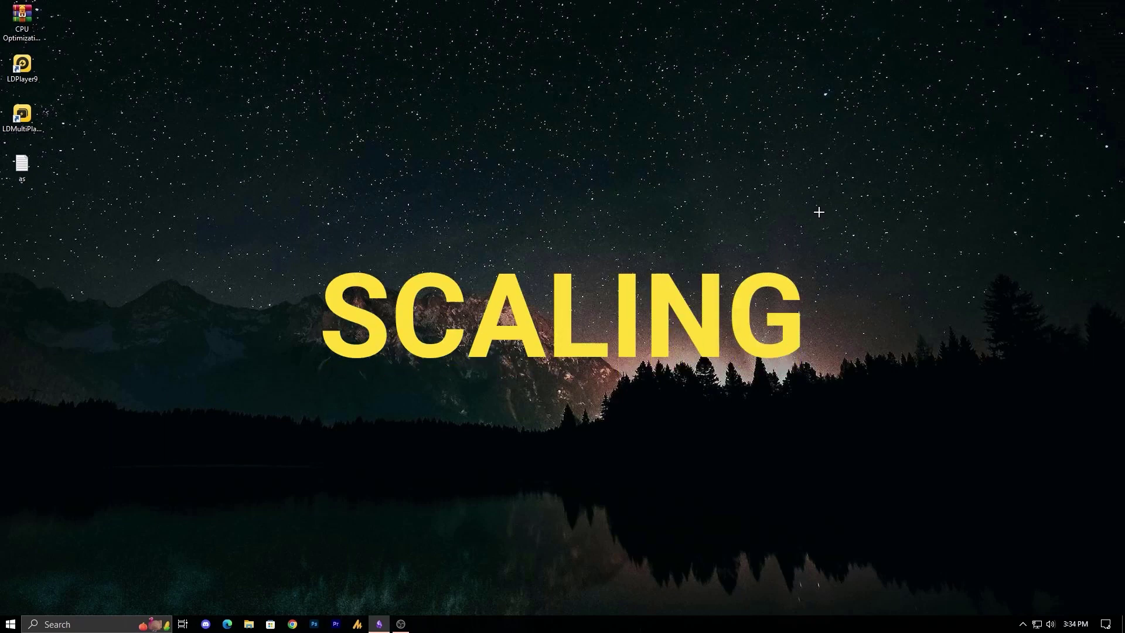